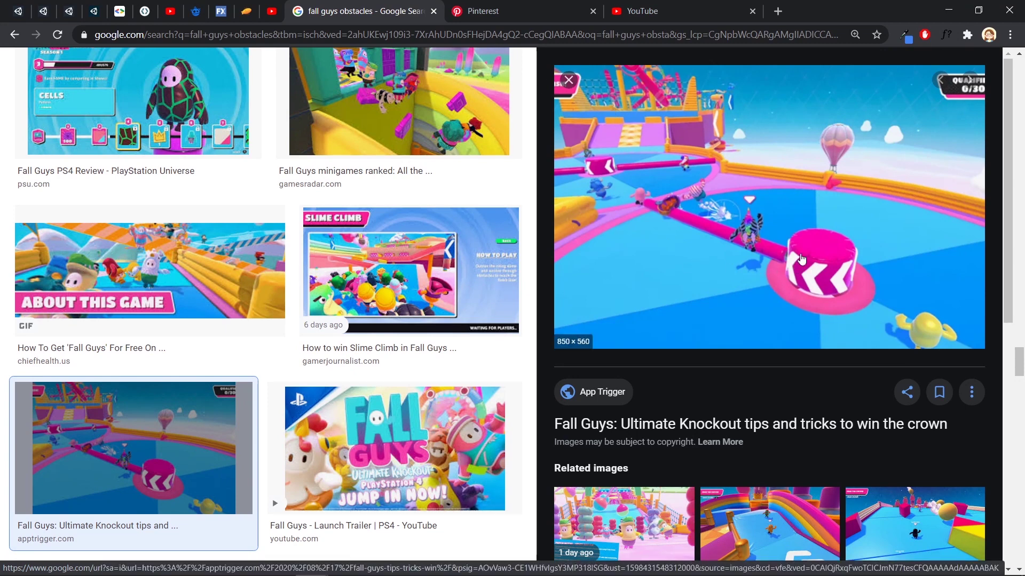
Close the enlarged image and preview the Kotaku Fall Guys crowd picture from the top results
click(568, 80)
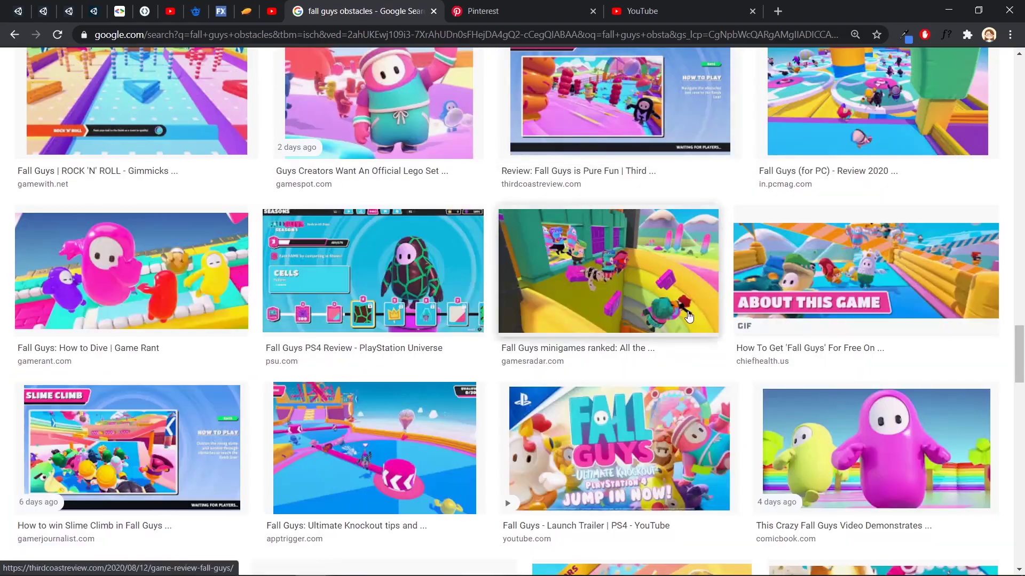
scroll(696, 318, up, 6)
scroll(695, 318, up, 15)
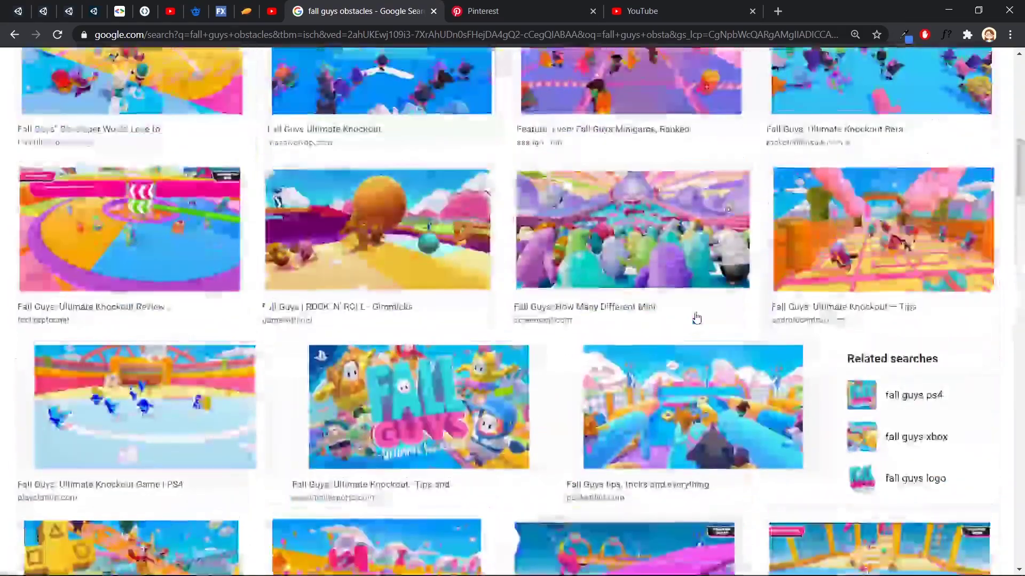
scroll(695, 318, up, 6)
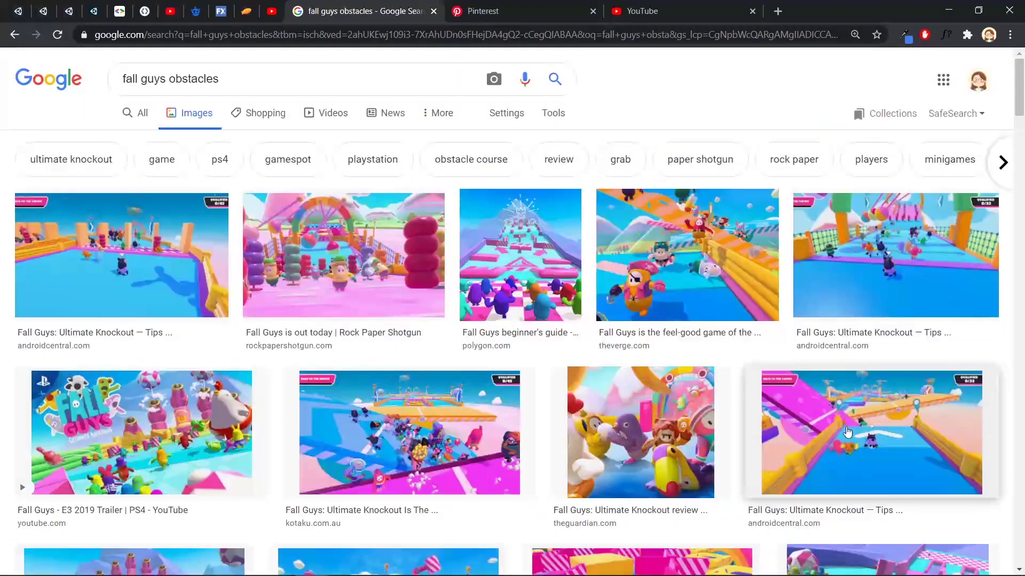
click(331, 433)
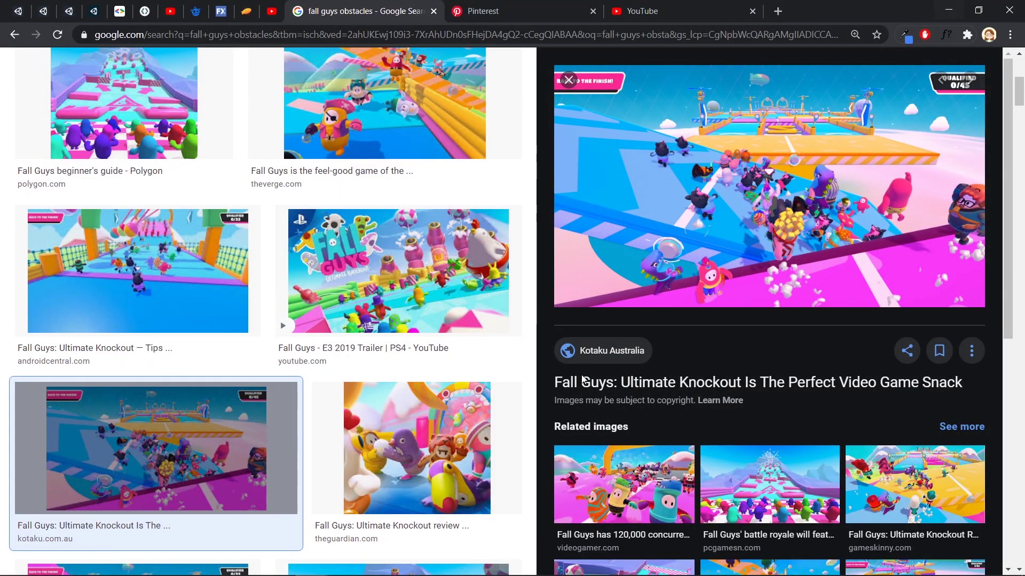
In Unity, select the Character and collapse its Transform and Animator components
click(344, 570)
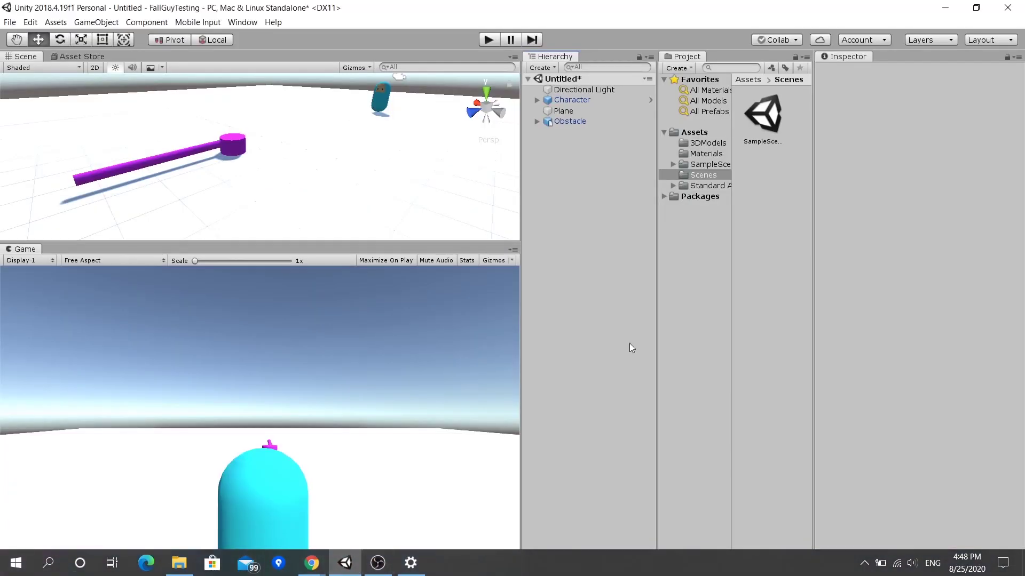
click(578, 101)
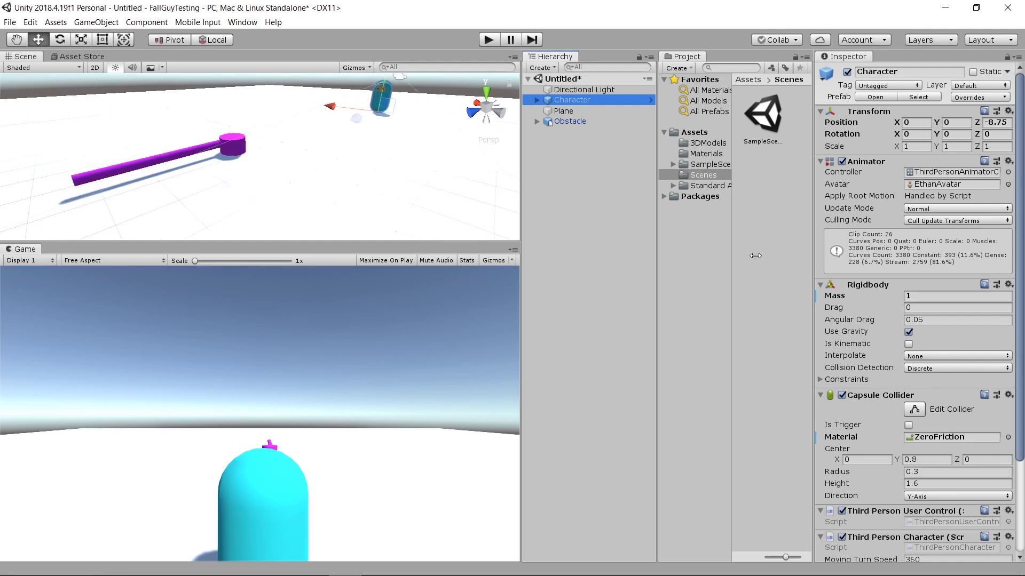
click(822, 112)
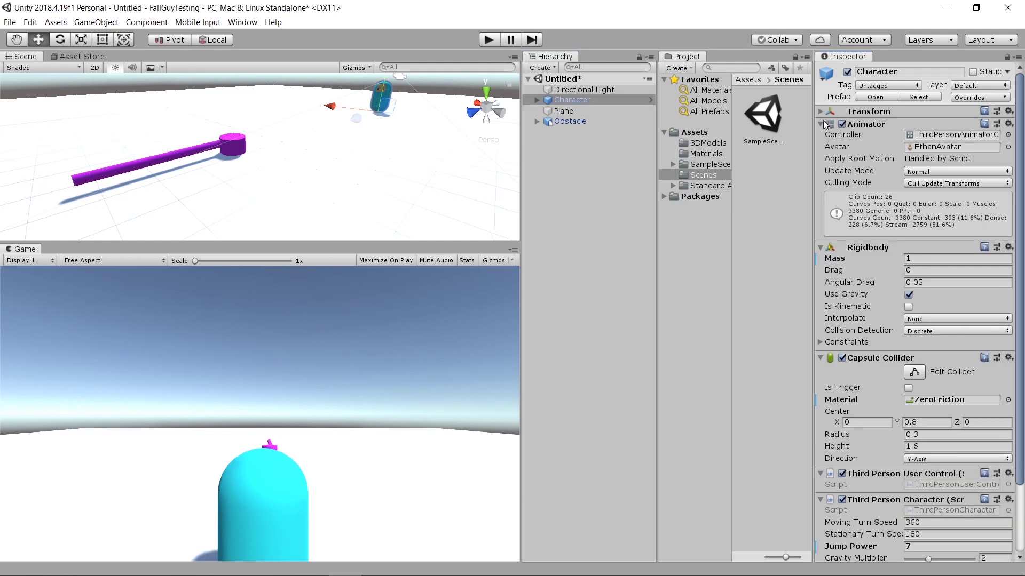
click(821, 124)
Expand Obstacle, inspect its StaticHandle and MovingHandle parts, then start Play mode
click(590, 122)
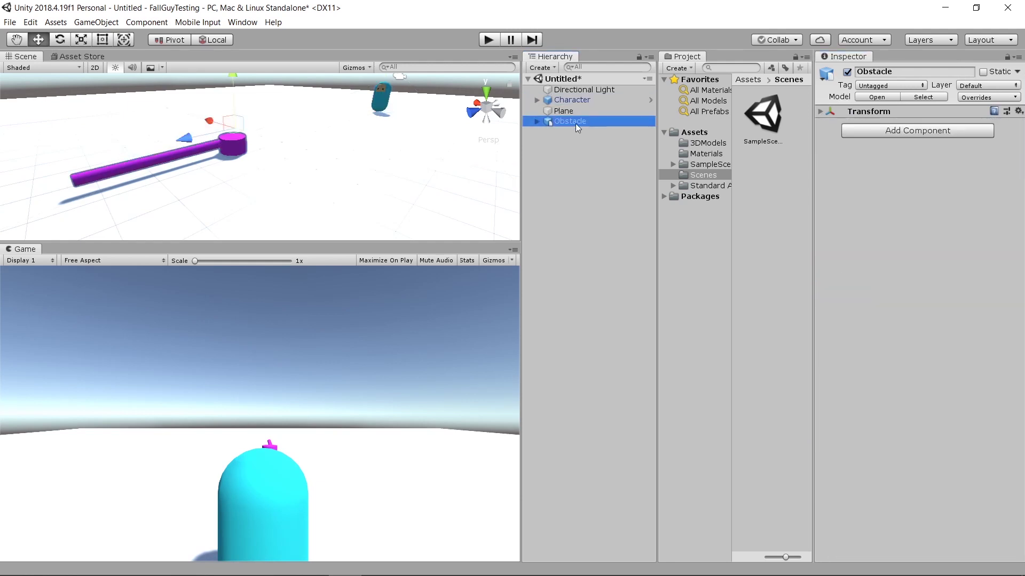
click(538, 121)
click(598, 131)
middle_drag(225, 154, 276, 144)
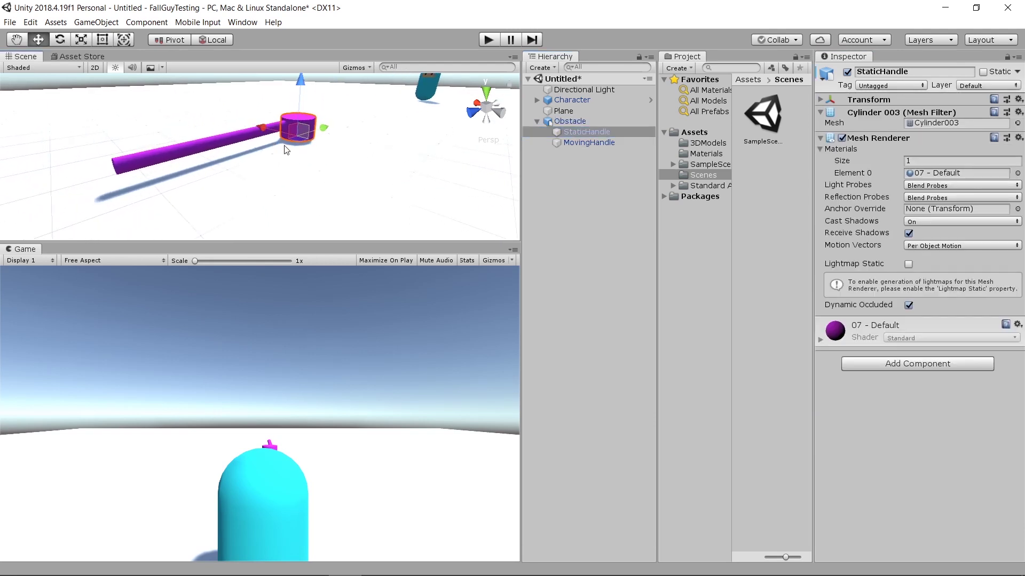
click(587, 143)
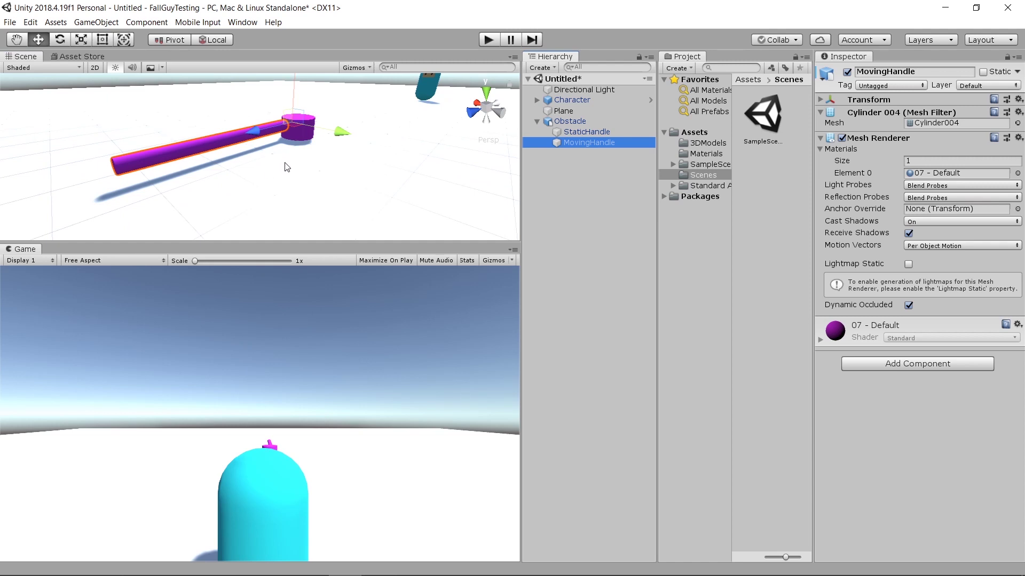
click(569, 122)
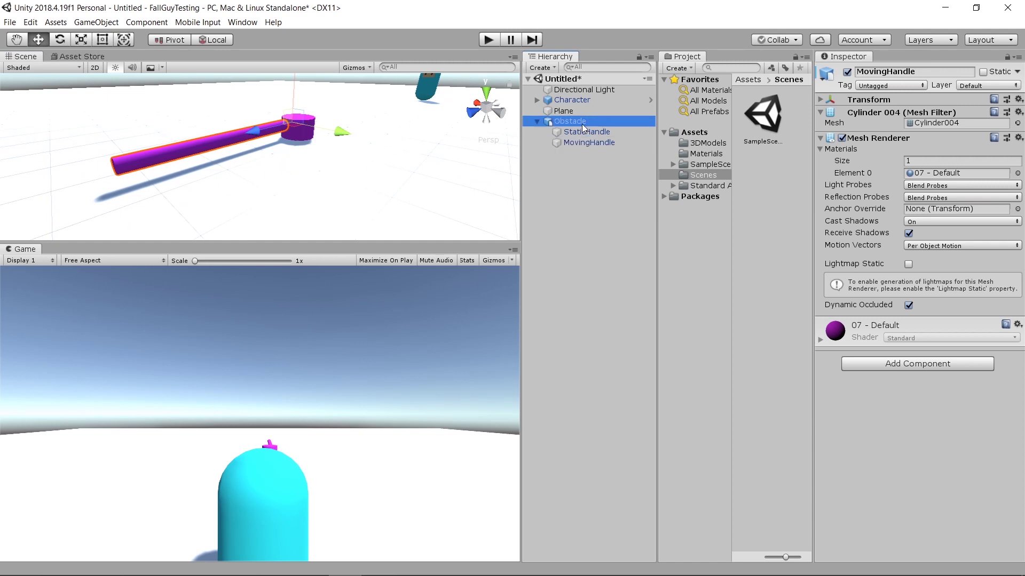
middle_drag(462, 154, 387, 161)
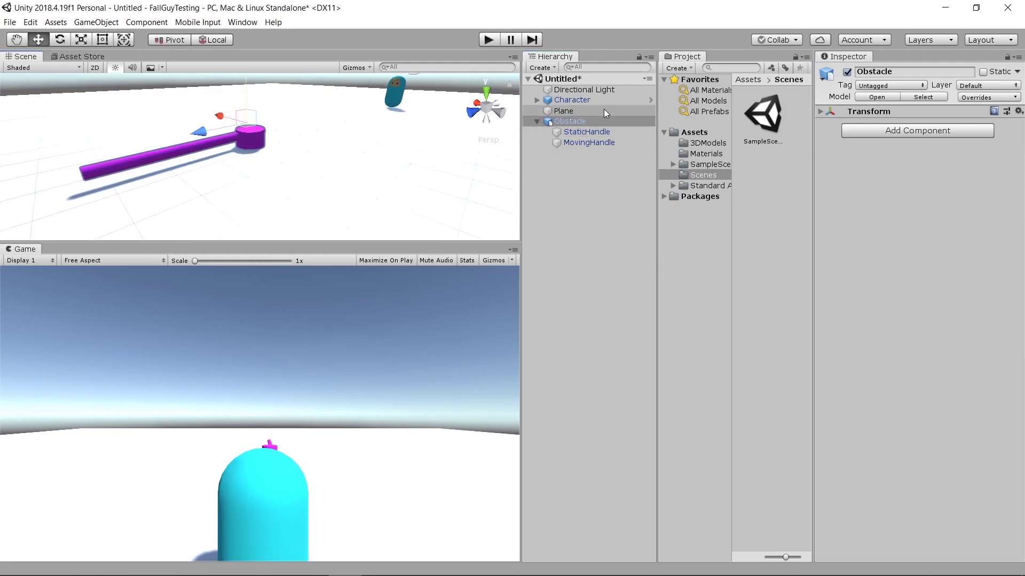
click(494, 37)
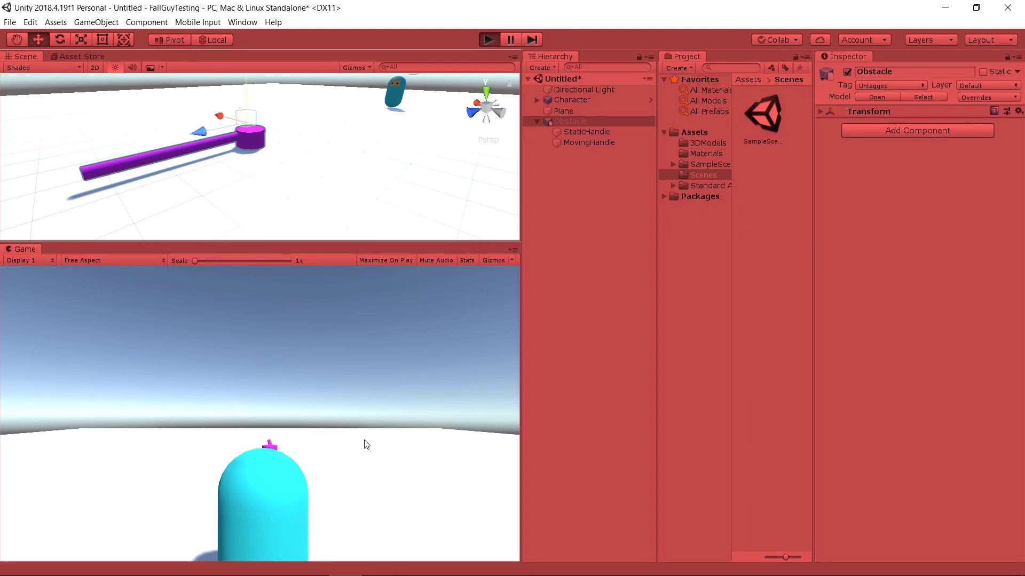
Walk the character forward with W, jump with Space, then stop Play mode
key(w)
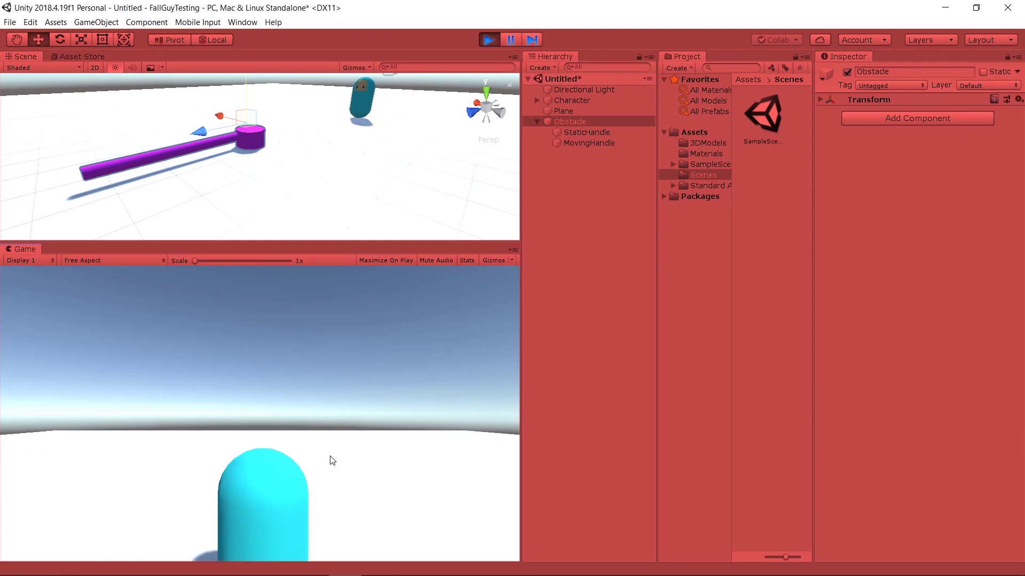
key(space)
click(486, 39)
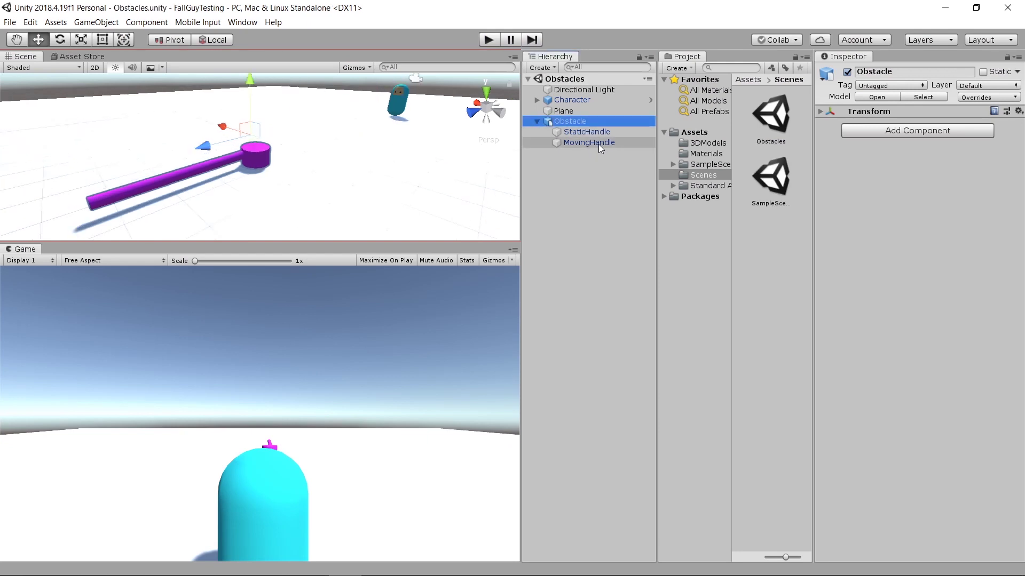
Add a Box Collider to the MovingHandle arm through a 'box' component search
click(598, 142)
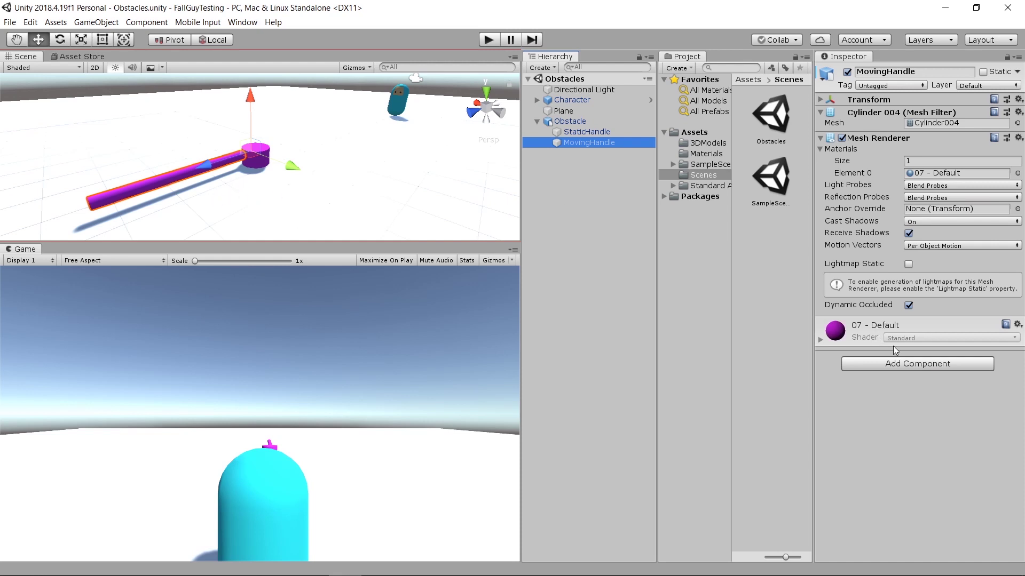
click(931, 368)
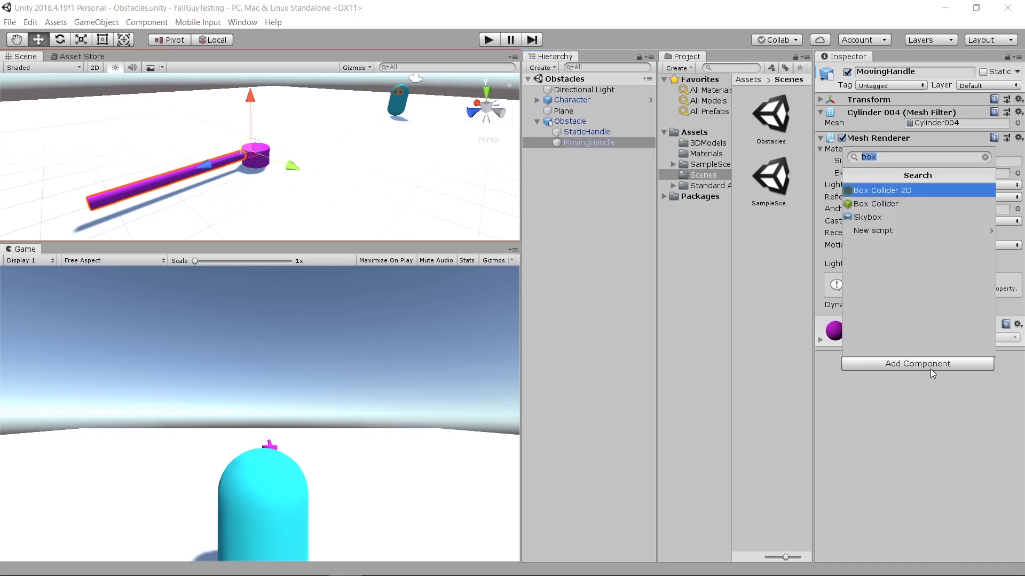
key(BackSpace)
text(box)
key(Down)
key(Return)
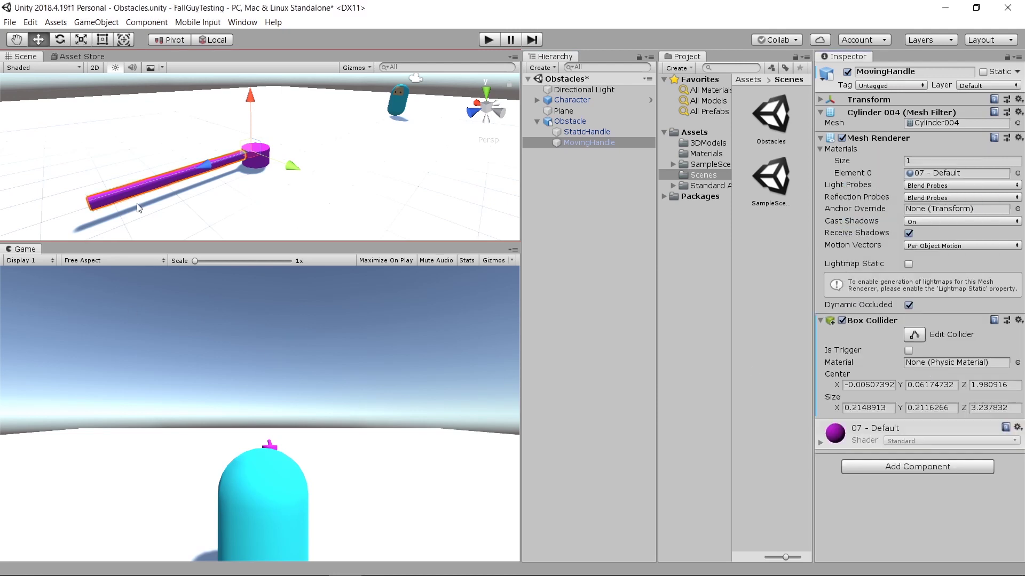
scroll(137, 204, up, 2)
middle_drag(177, 203, 216, 173)
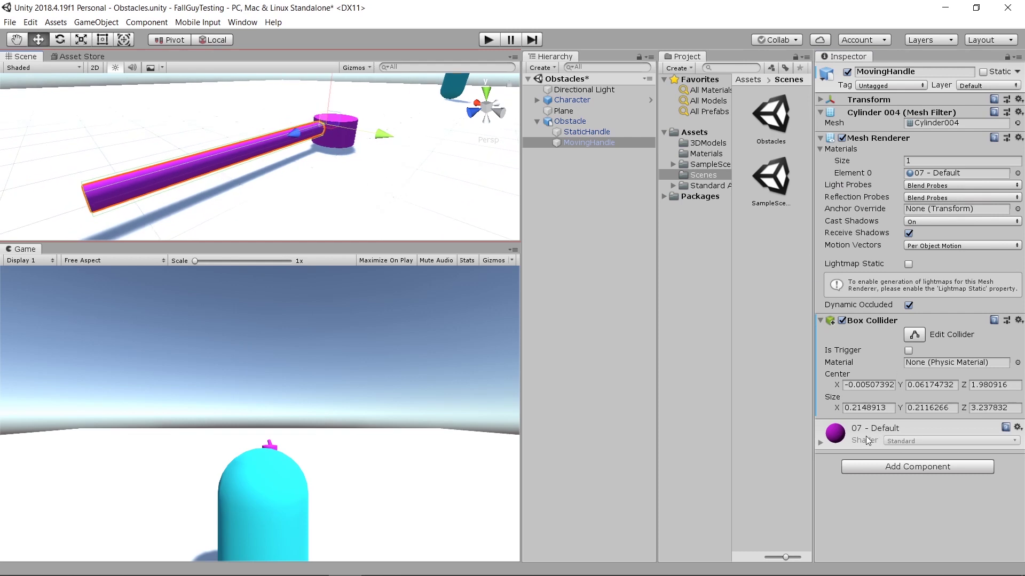
scroll(340, 130, down, 1)
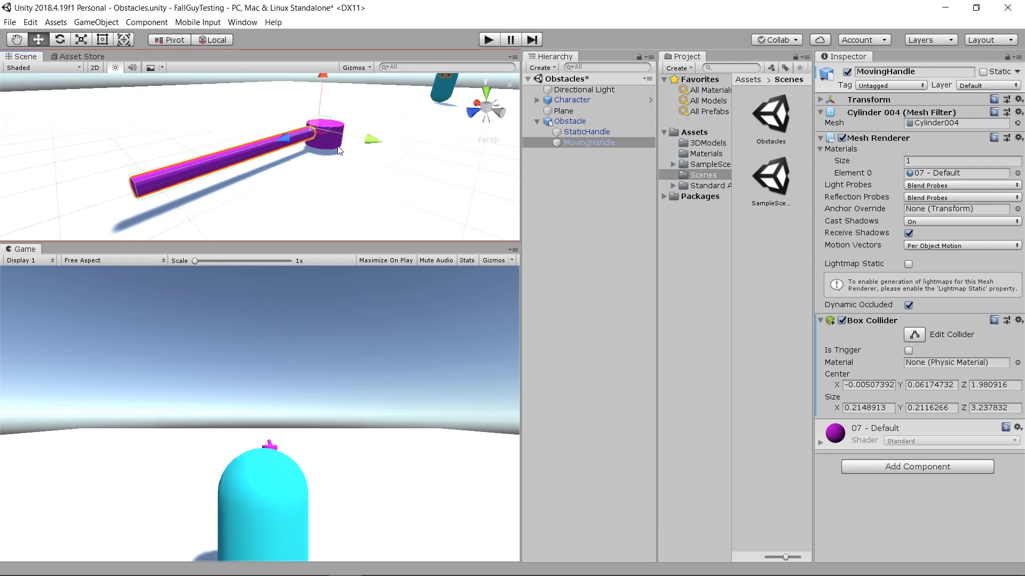
click(904, 467)
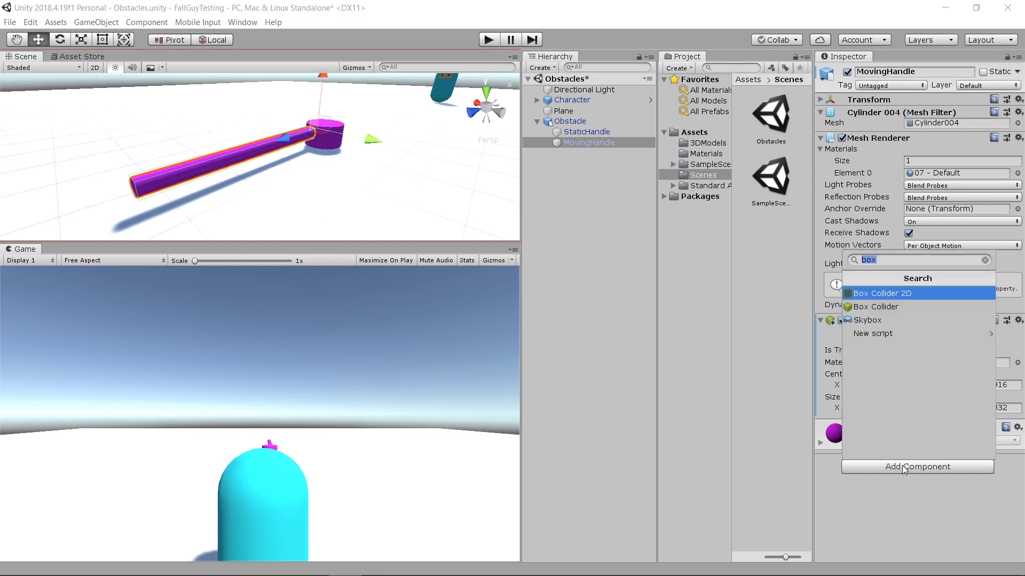
Add a Hinge Joint to MovingHandle through a 'hinge' search and review its Motor settings
key(BackSpace)
text(hinge)
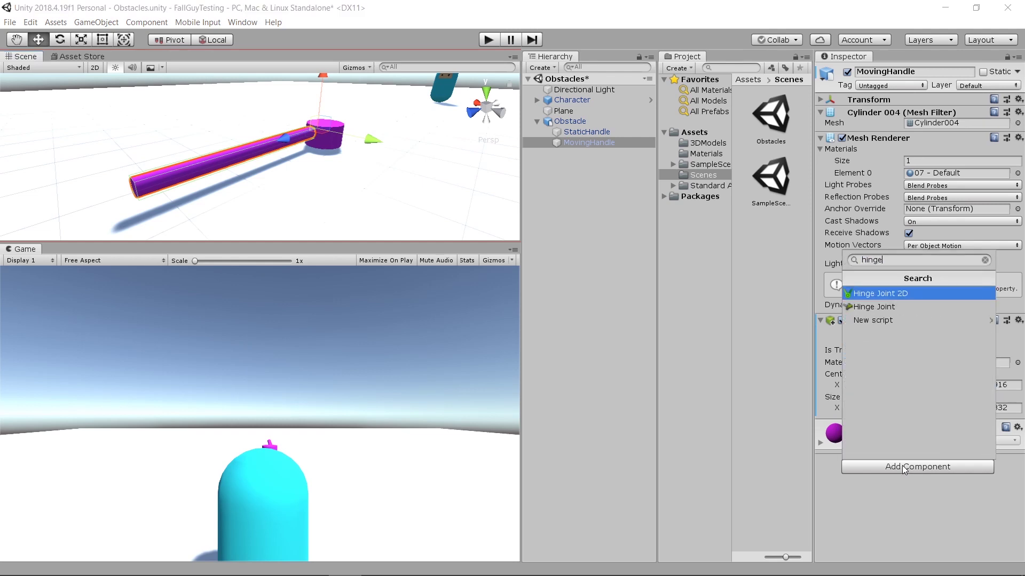
key(Down)
key(Return)
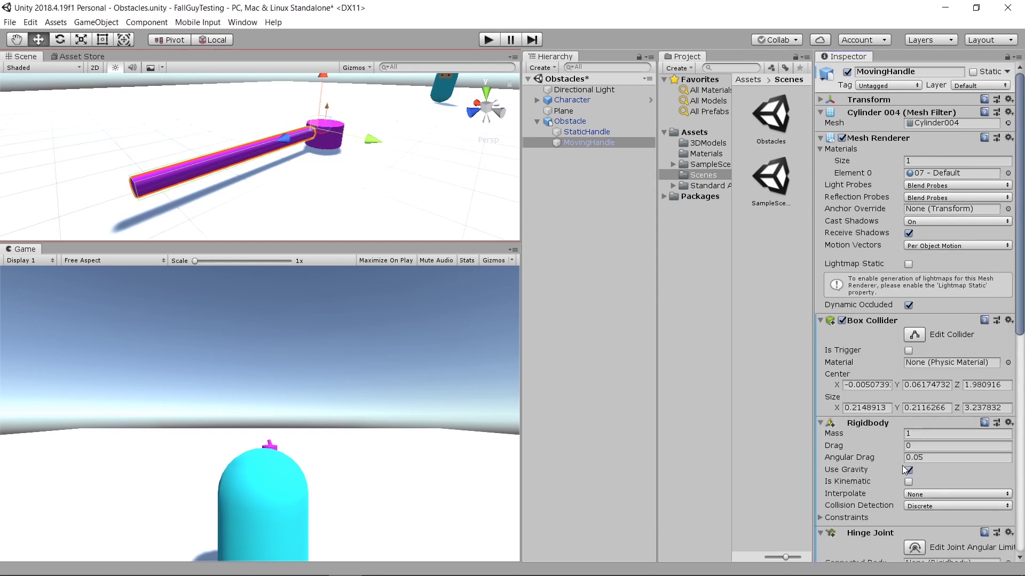
scroll(943, 395, down, 10)
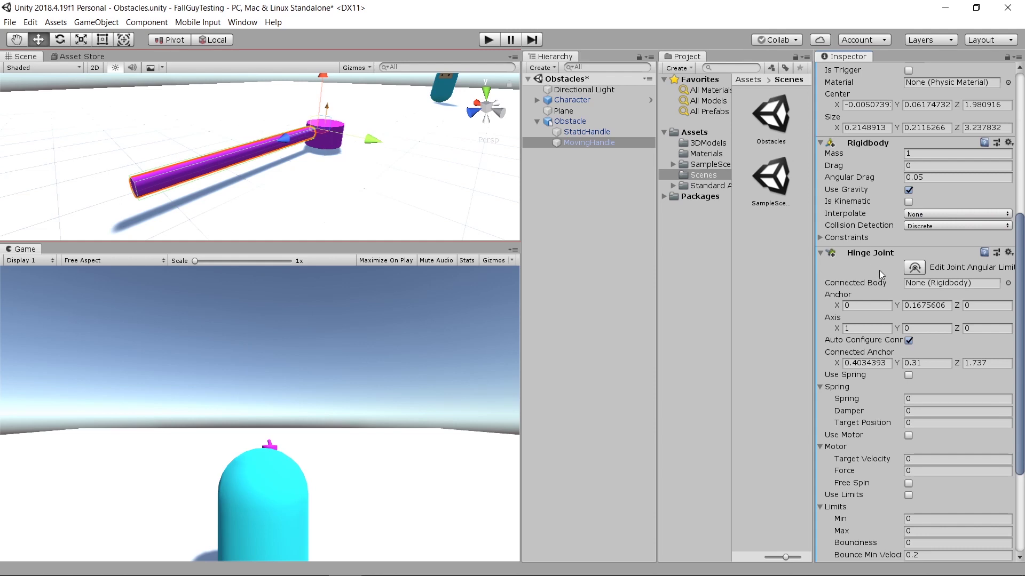
scroll(923, 290, up, 3)
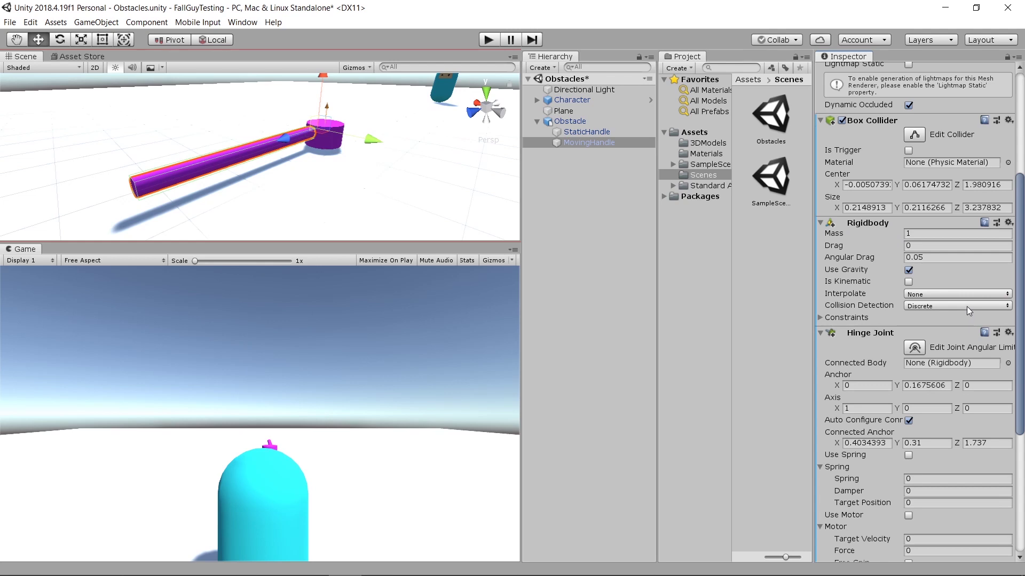
scroll(966, 306, down, 6)
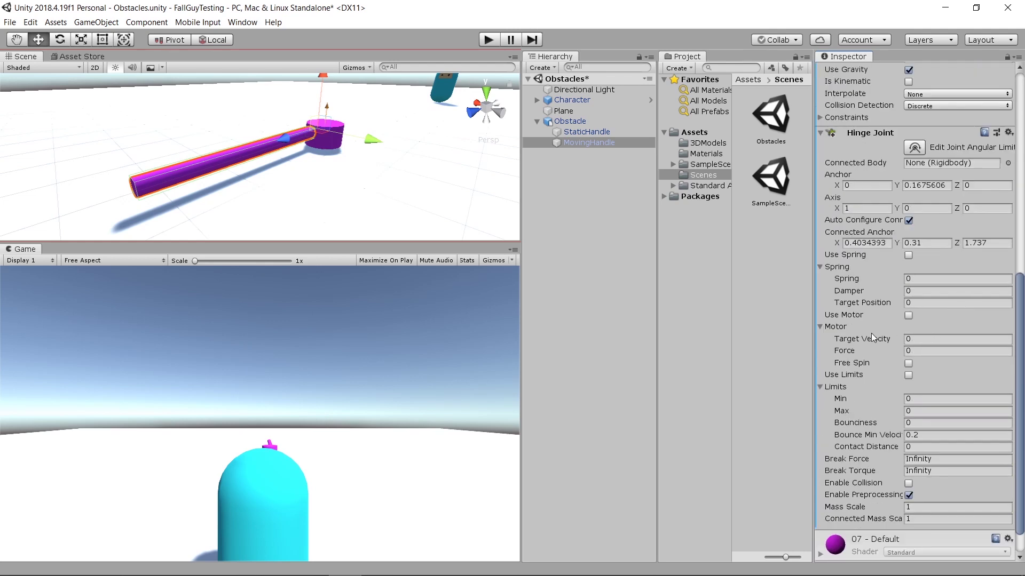
scroll(910, 339, down, 1)
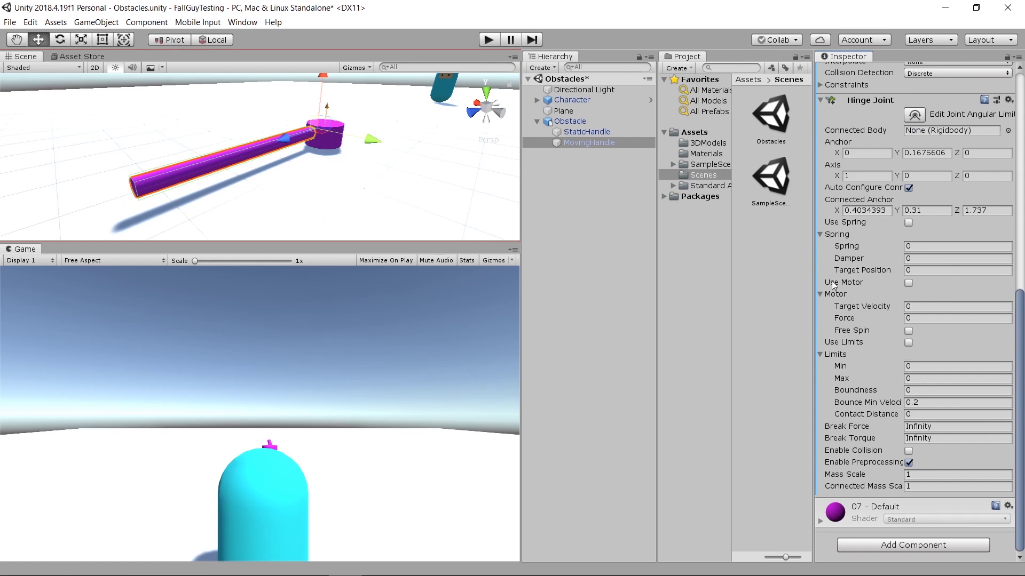
scroll(820, 293, up, 1)
Enable the hinge motor with Force 100 and Target Velocity 100, test-running the scene
click(819, 330)
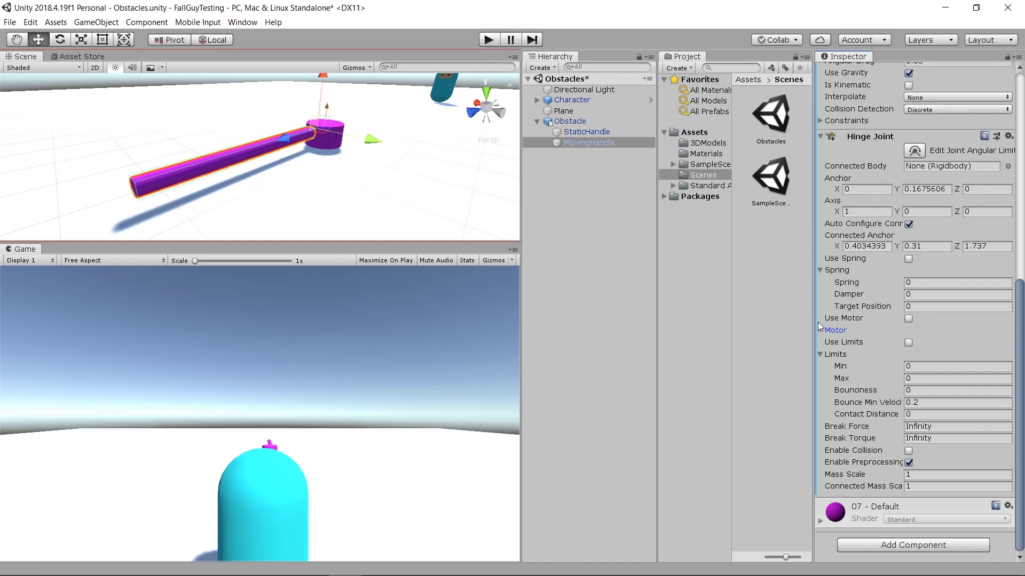
scroll(921, 339, down, 1)
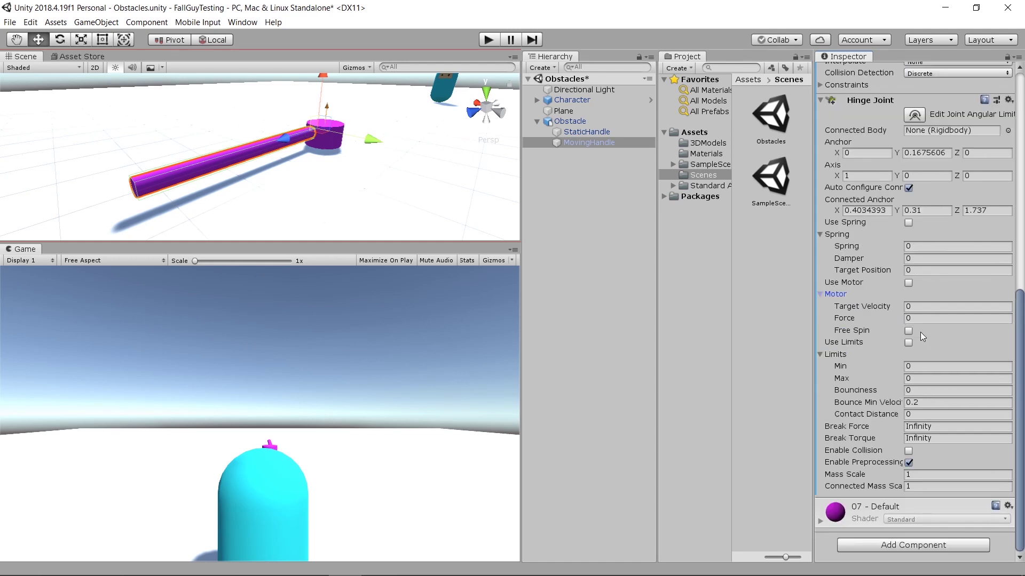
click(908, 283)
click(927, 318)
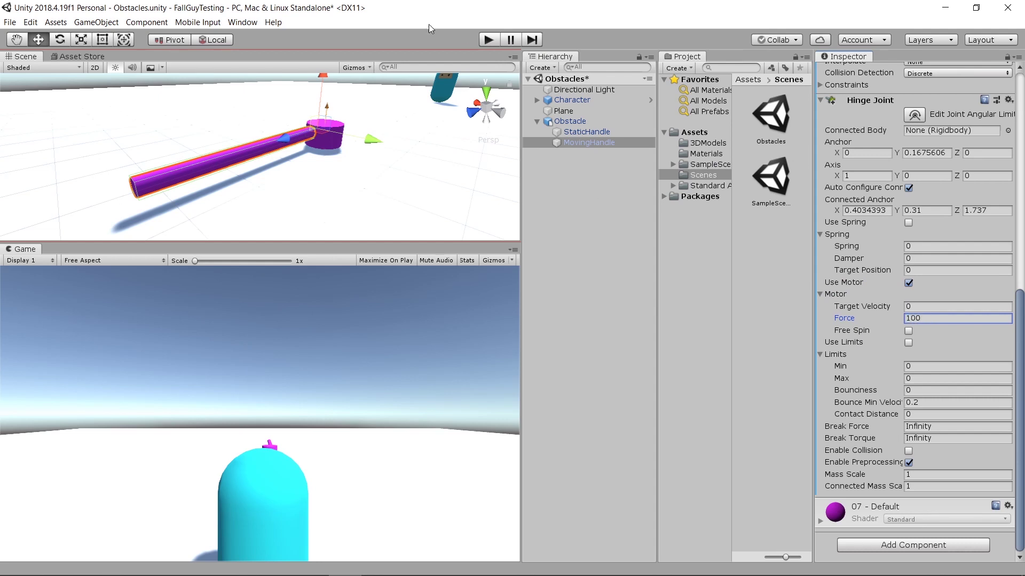
click(489, 41)
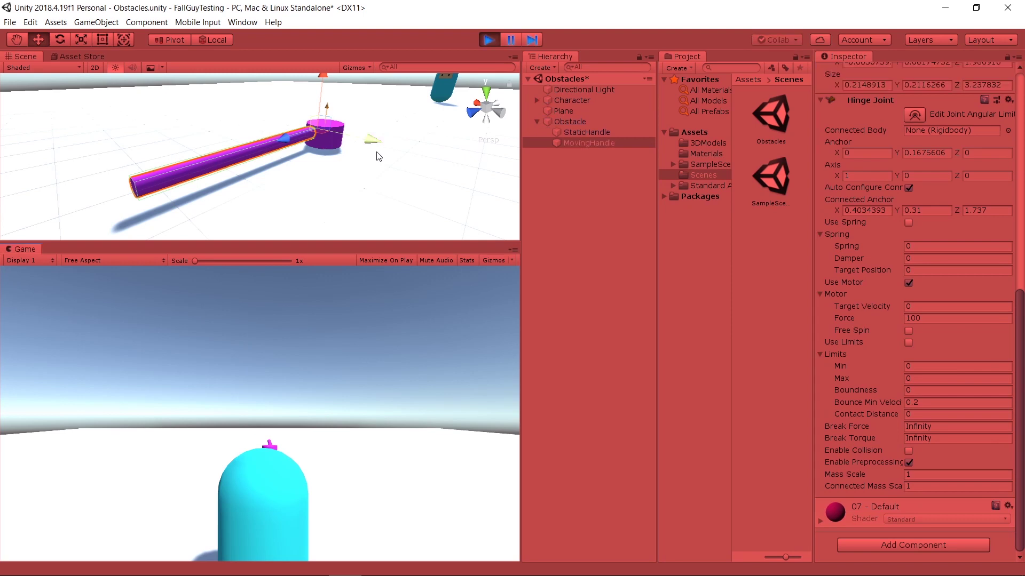
click(489, 39)
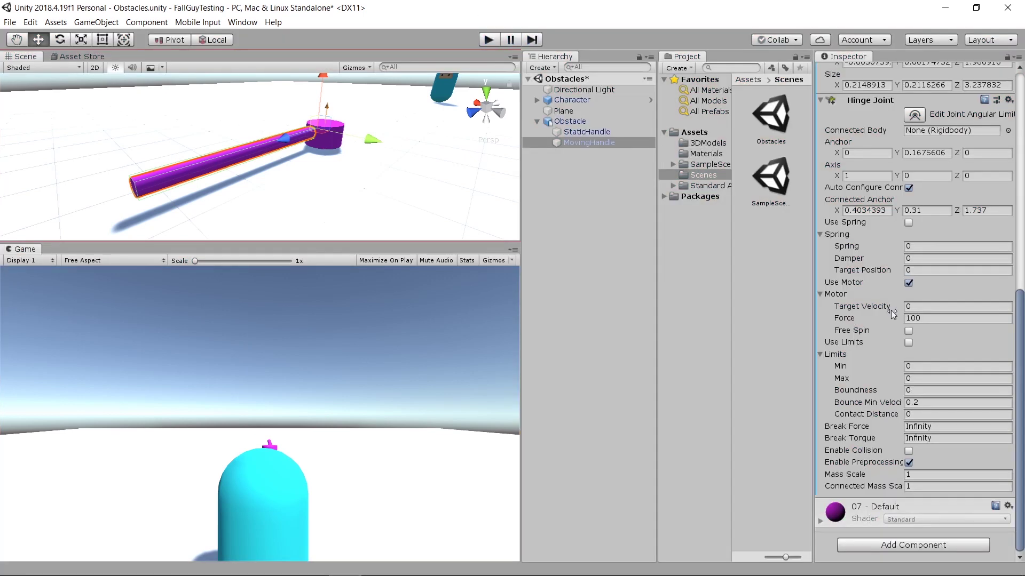
click(923, 307)
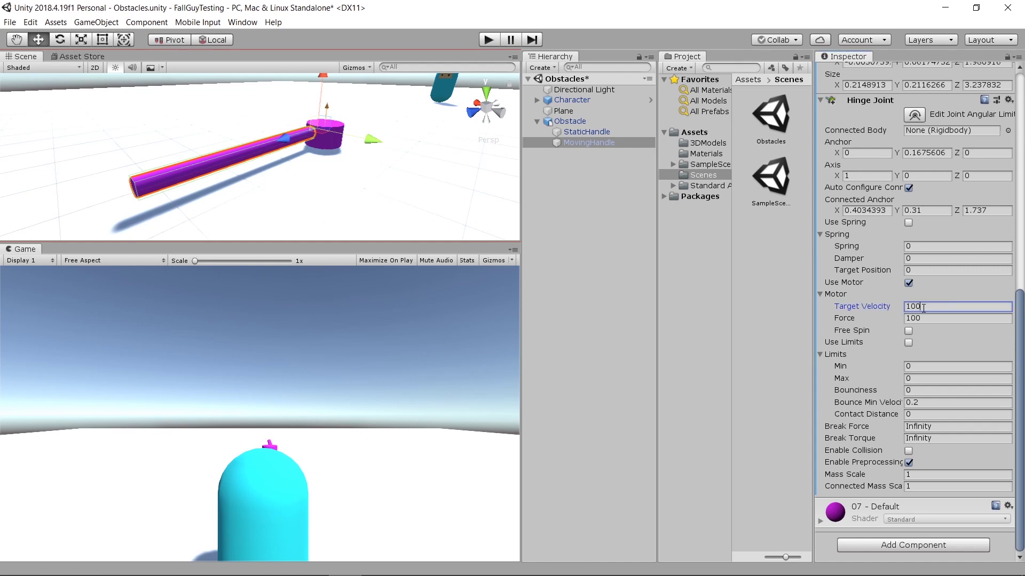
click(490, 39)
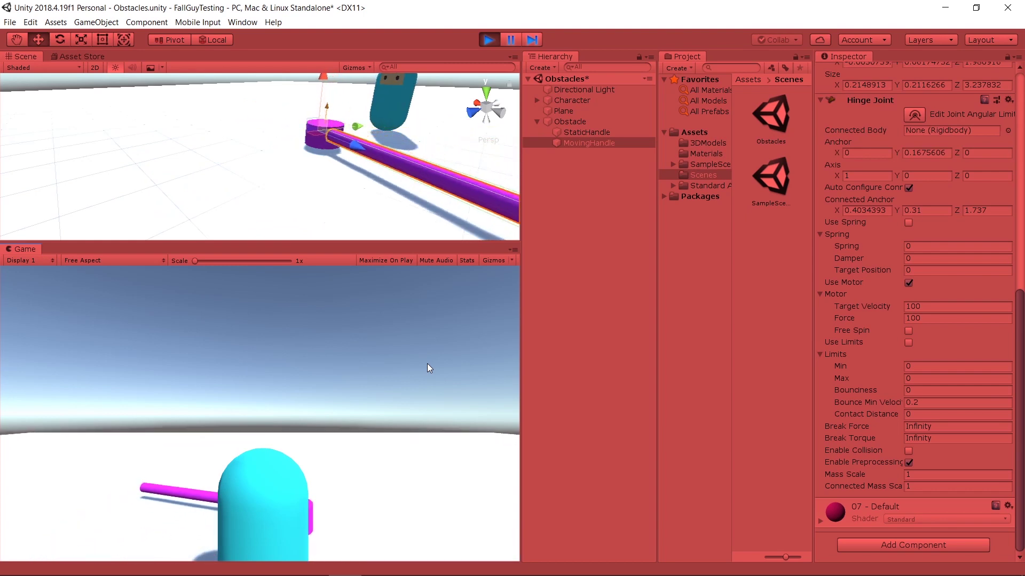
Stop playback after watching the arm sweep, and re-centre the Scene view on it
click(487, 41)
middle_drag(376, 154, 274, 172)
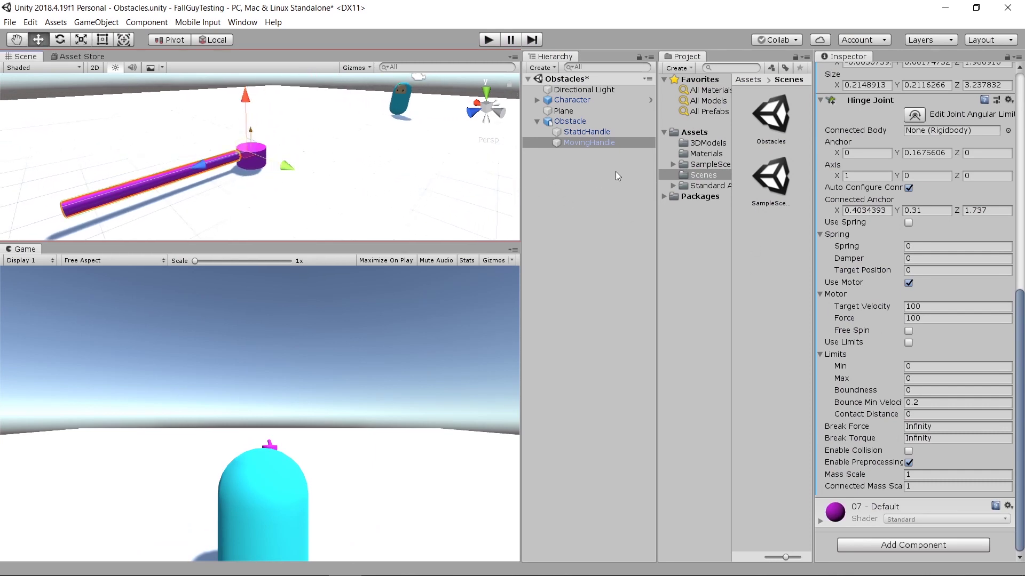
Display the Hinge Joint's angular limit arc and zoom in on the arm's pivot cylinder
alt+drag(288, 166, 258, 168)
mouse_move(610, 147)
mouse_down()
mouse_move(584, 129)
mouse_move(594, 143)
mouse_up()
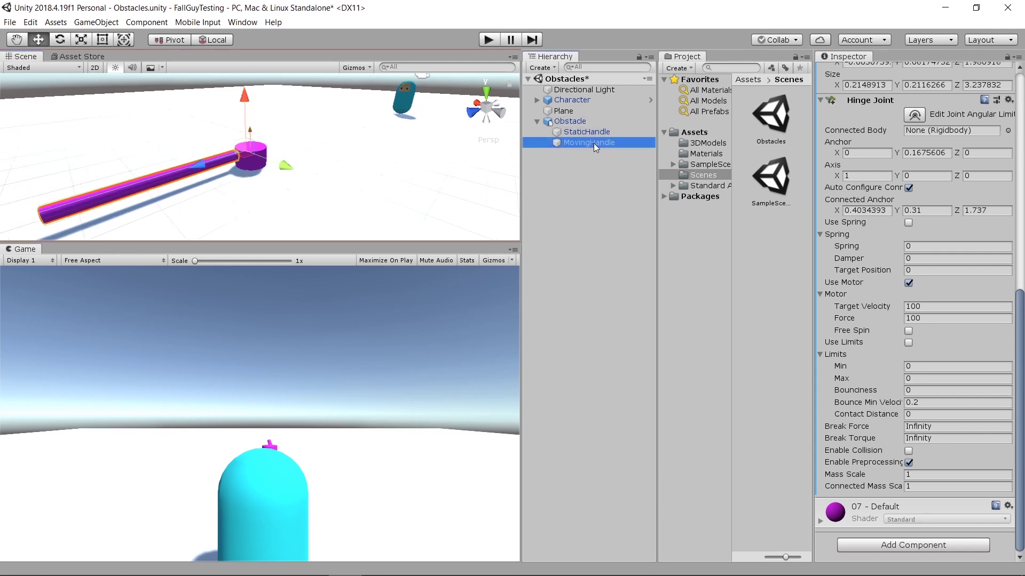
alt+drag(282, 160, 271, 160)
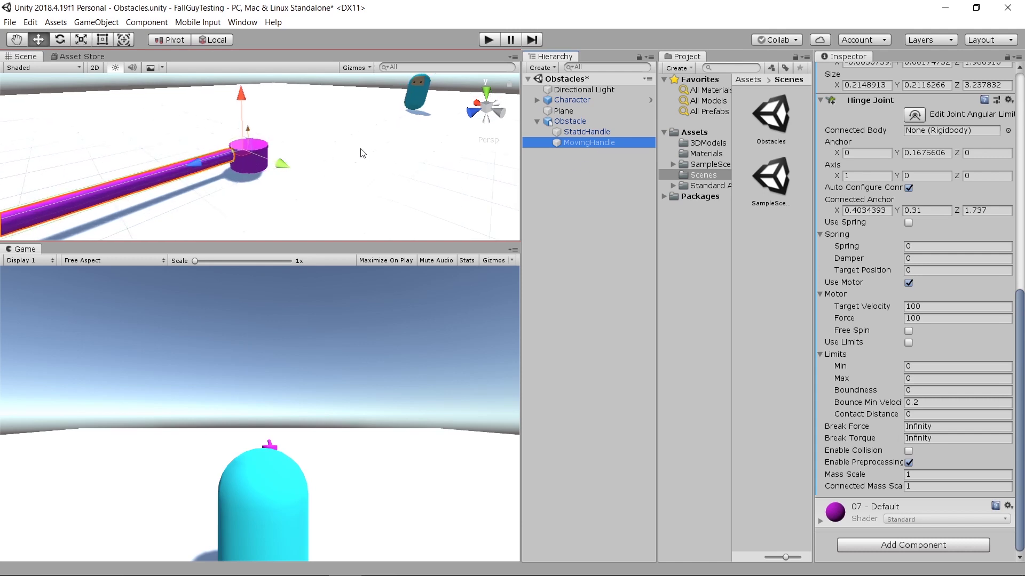
scroll(310, 188, down, 2)
alt+drag(298, 198, 323, 177)
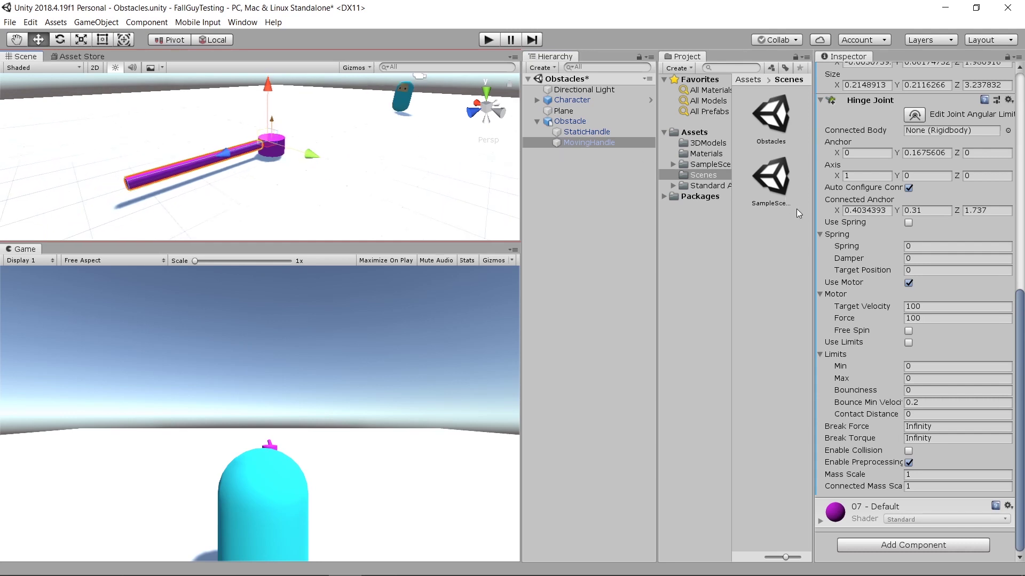
click(917, 118)
scroll(277, 129, up, 4)
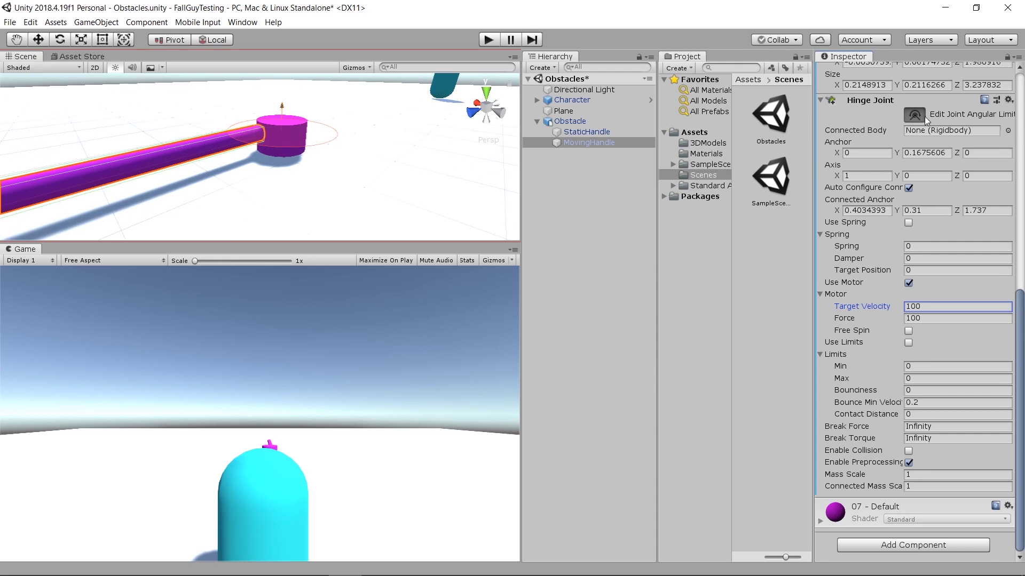
scroll(295, 142, up, 2)
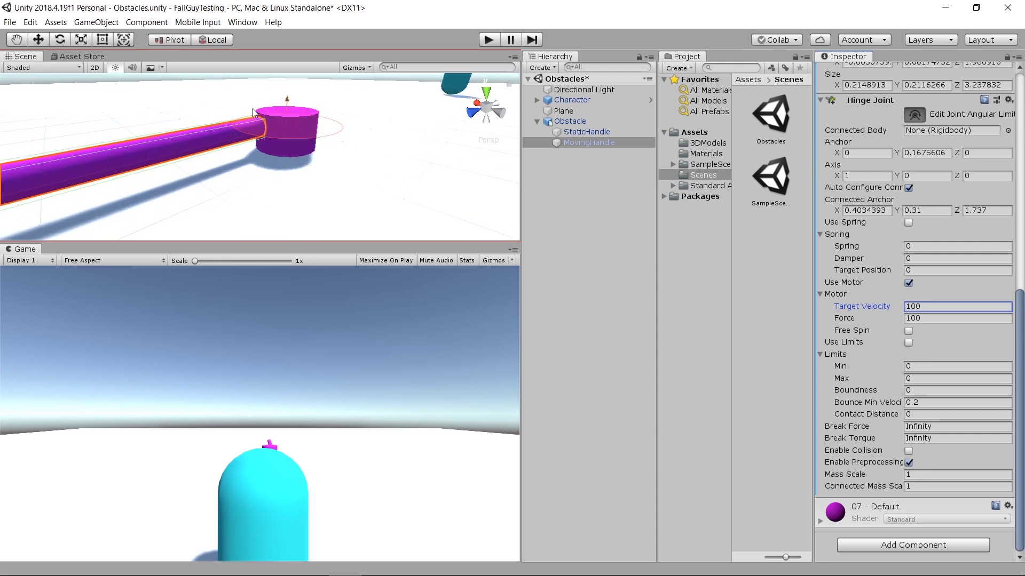